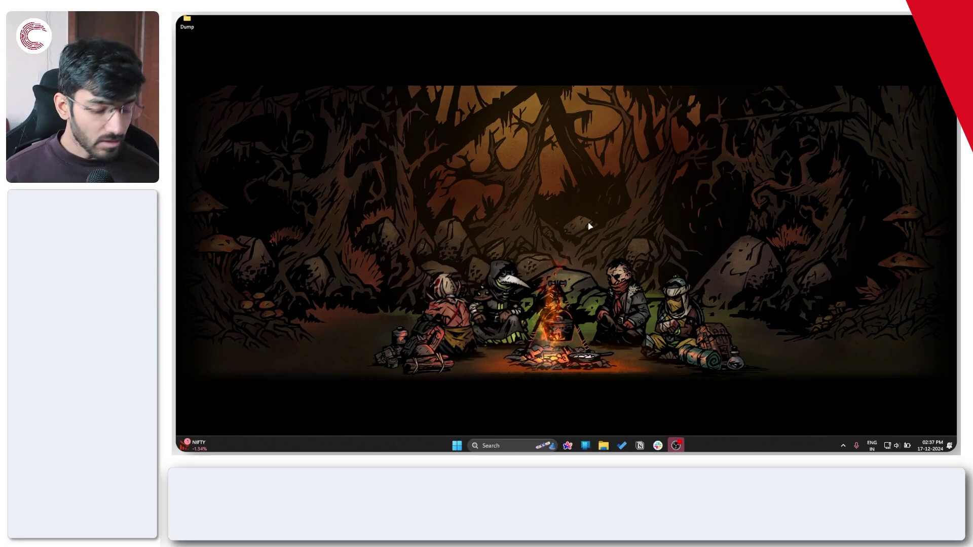
# - Launch NVIDIA App from a Start search for 'nvid' and move its window into place
pyautogui.press('super')
pyautogui.write('nvid')
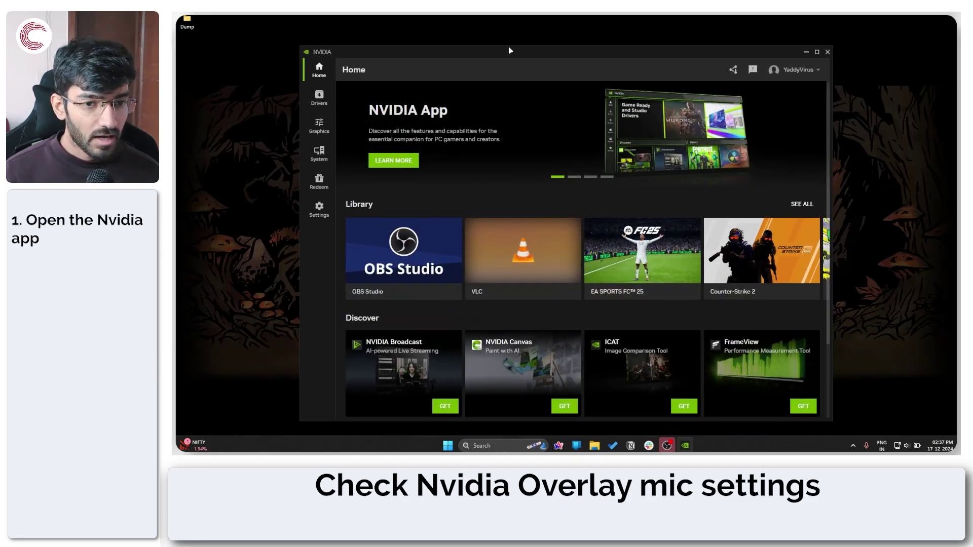
pyautogui.moveTo(510, 51); pyautogui.dragTo(504, 37)
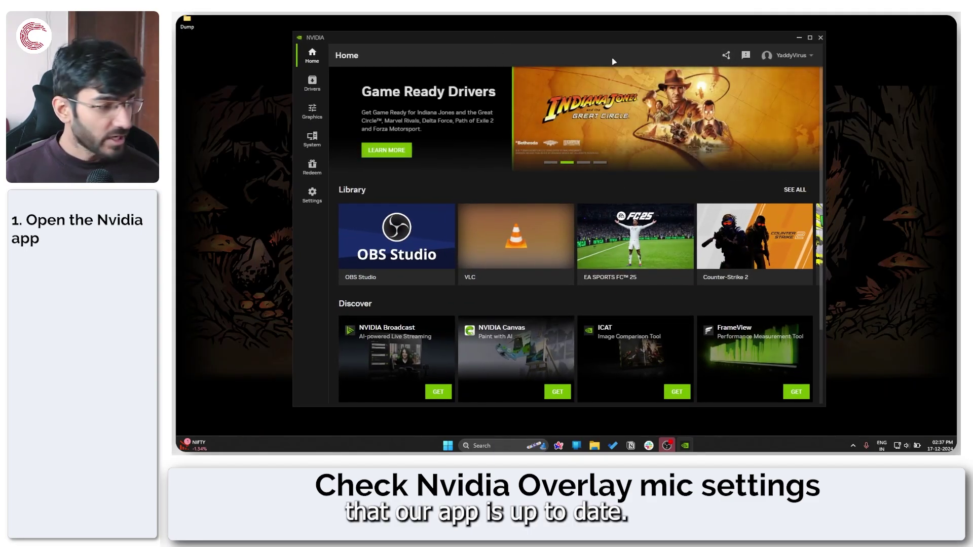
pyautogui.moveTo(646, 47); pyautogui.dragTo(632, 44)
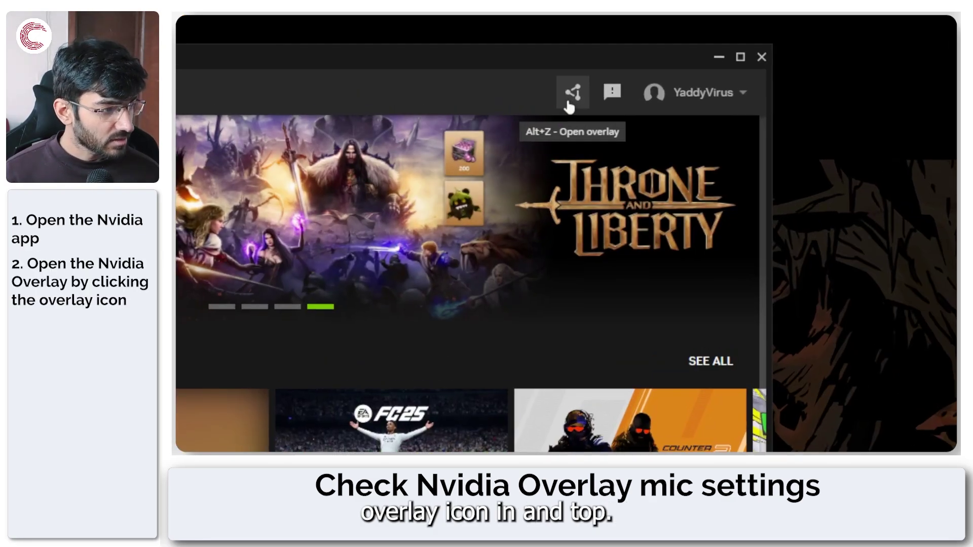
# - Confirm the overlay's Audio microphone source stays CABLE Output (VB-Audio Virtual Cable), then close the overlay
pyautogui.click(569, 97)
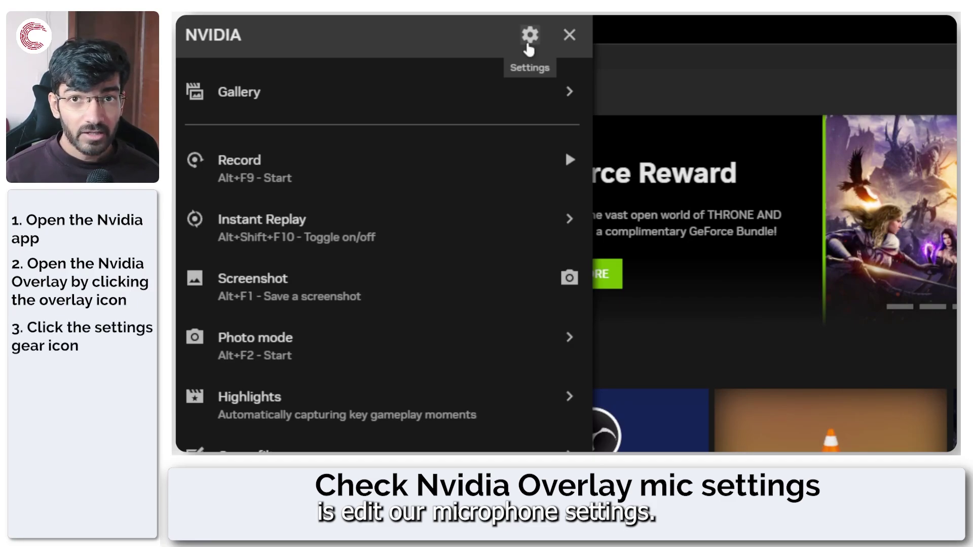
pyautogui.click(527, 45)
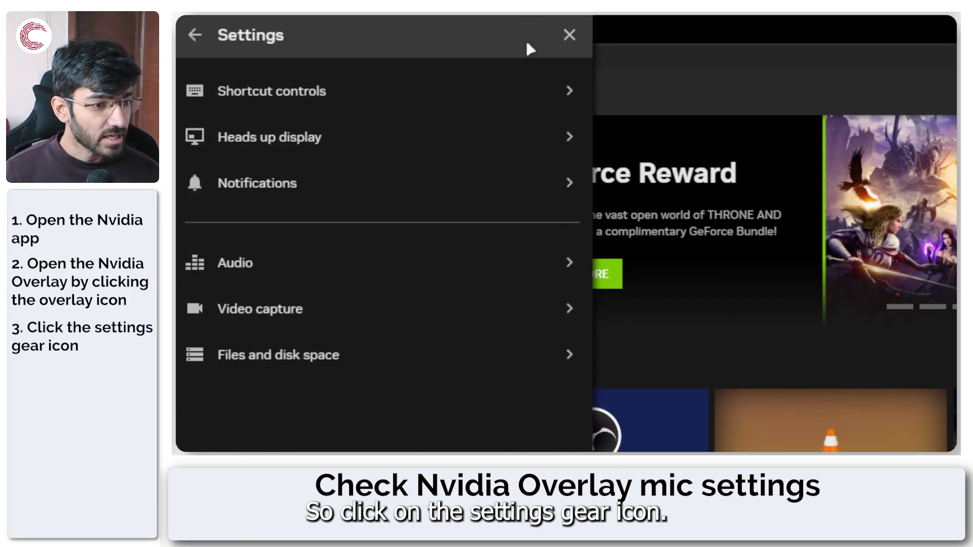
pyautogui.click(467, 264)
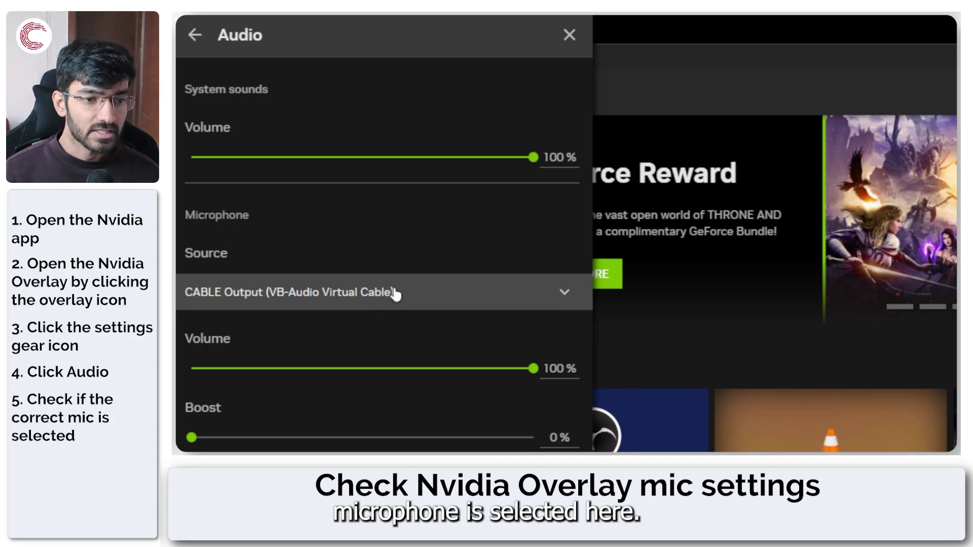
pyautogui.click(396, 294)
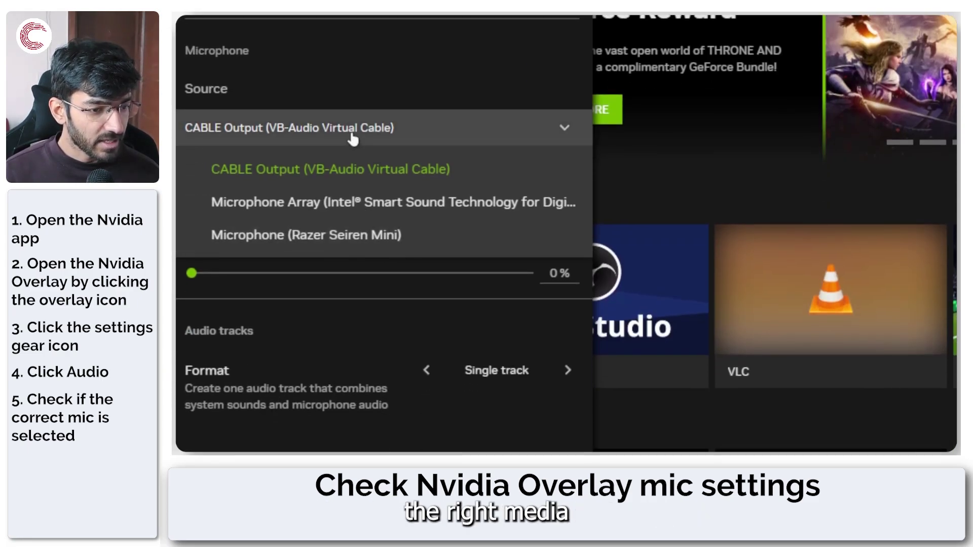
pyautogui.click(352, 136)
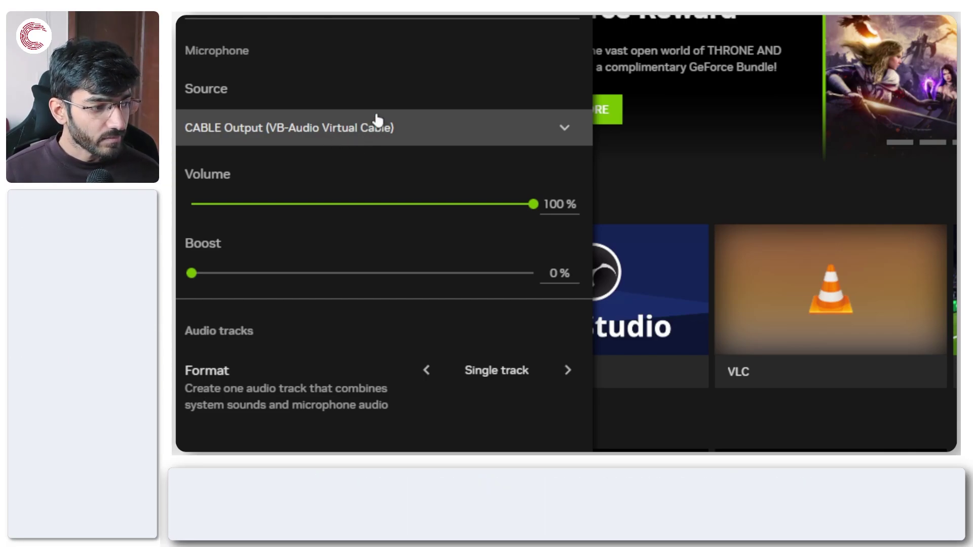
pyautogui.click(191, 35)
pyautogui.click(565, 36)
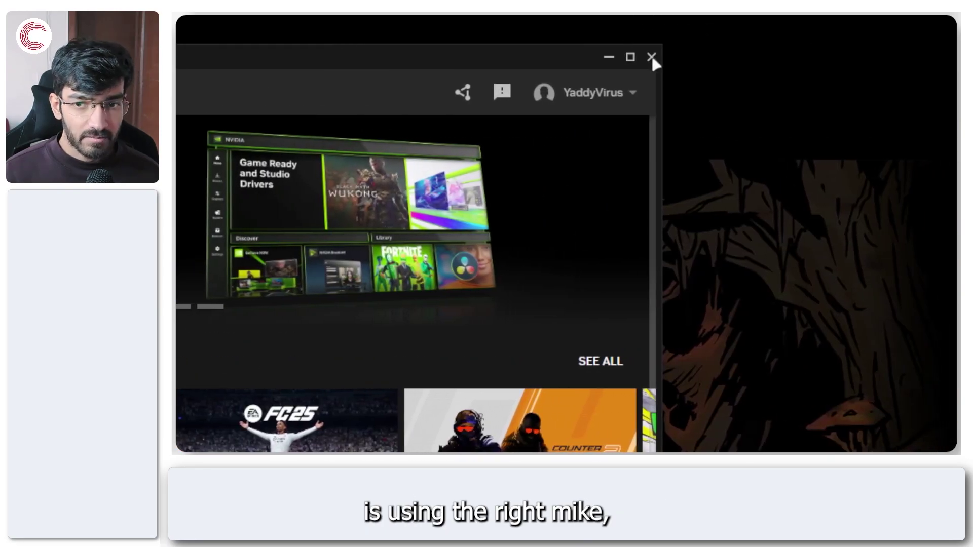
# - Close NVIDIA App and go to Windows System > Sound, scrolling to the Input section
pyautogui.click(651, 57)
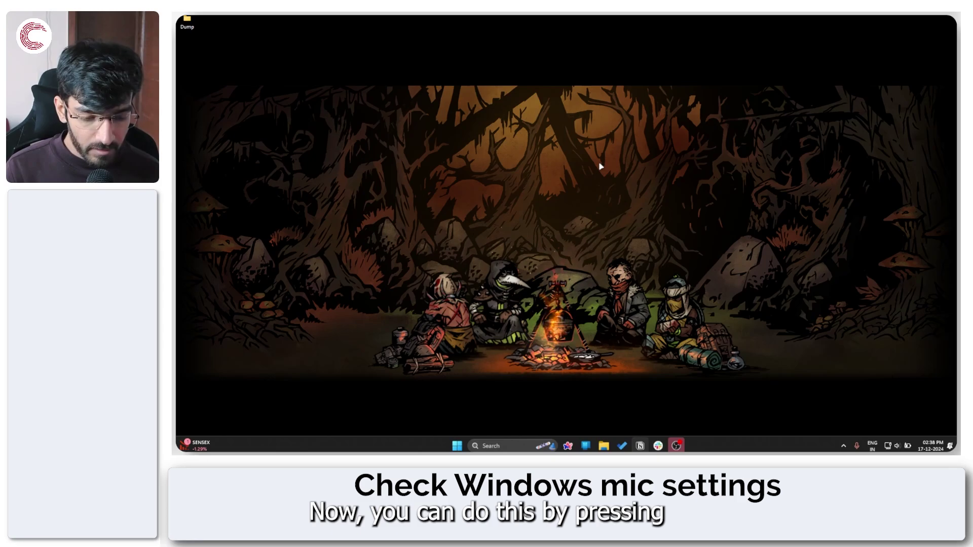
pyautogui.press('super+i')
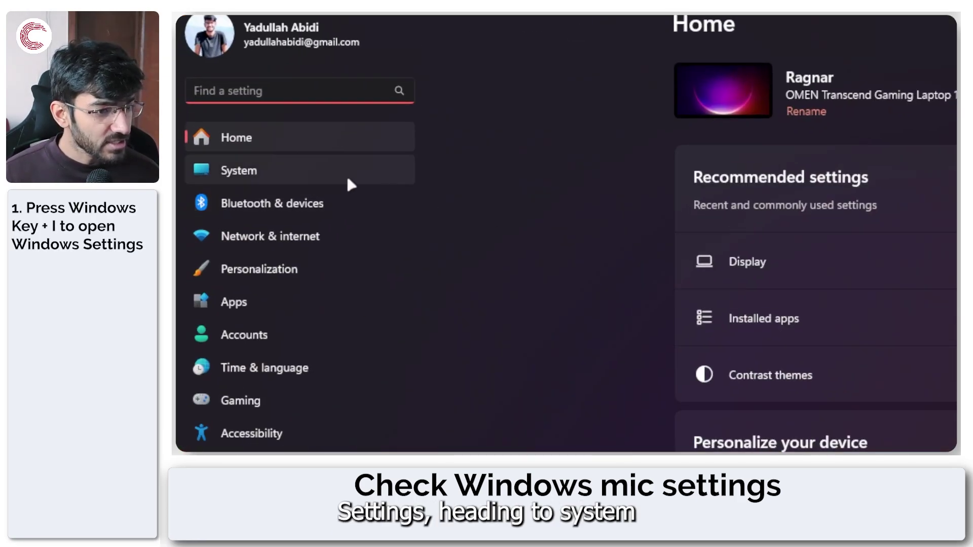
pyautogui.click(345, 174)
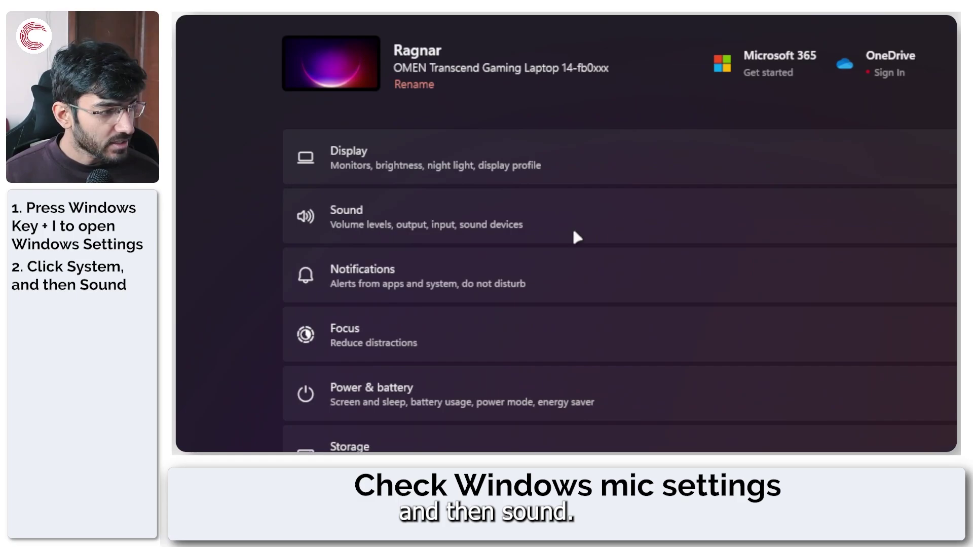
pyautogui.click(574, 229)
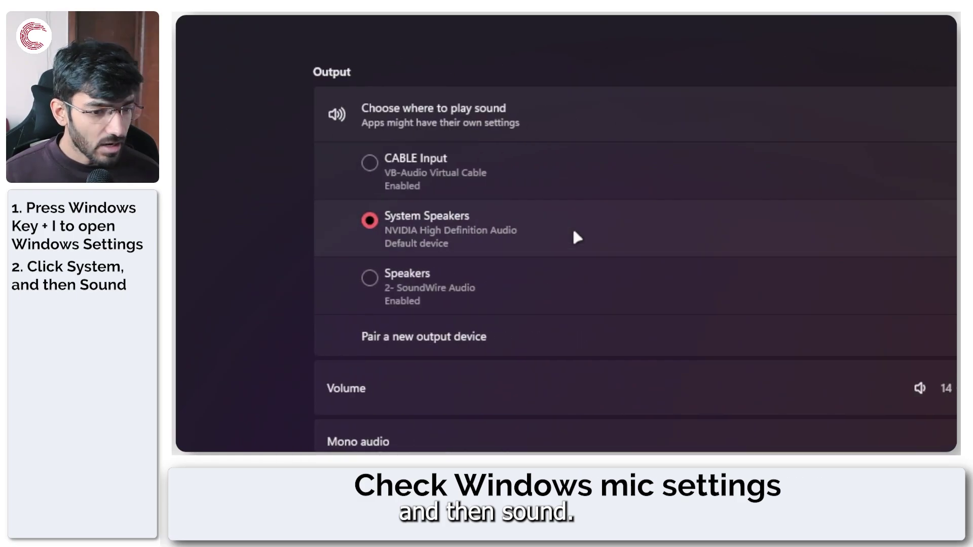
pyautogui.scroll(-5, 598, 353)
pyautogui.scroll(-2, 614, 341)
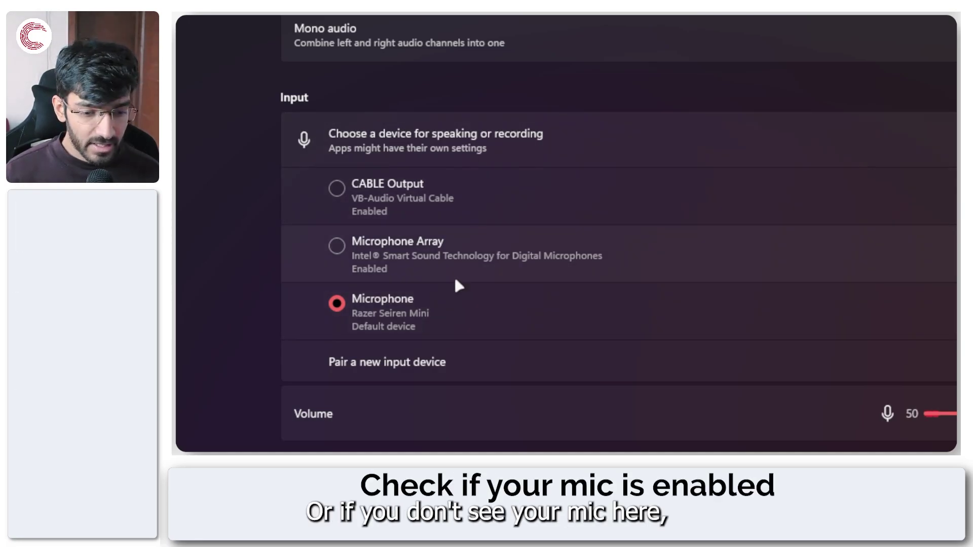
pyautogui.scroll(-5, 457, 317)
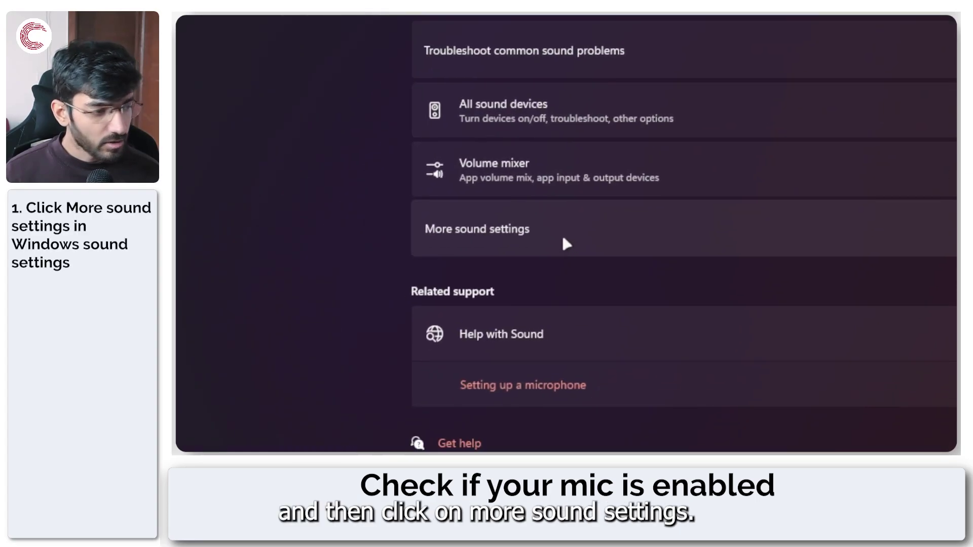
# - In the Sound dialog's Recording tab, check that the Microphone device is enabled
pyautogui.click(566, 244)
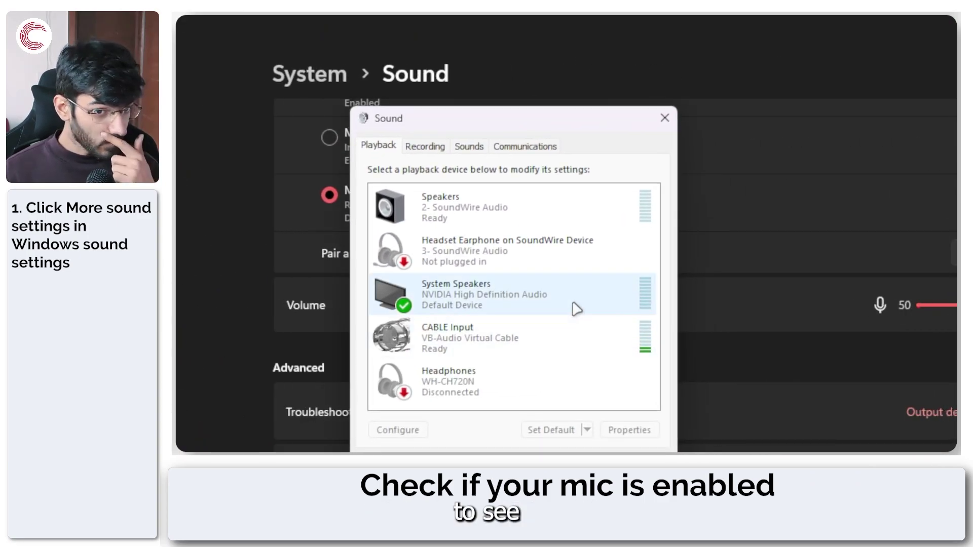
pyautogui.click(420, 149)
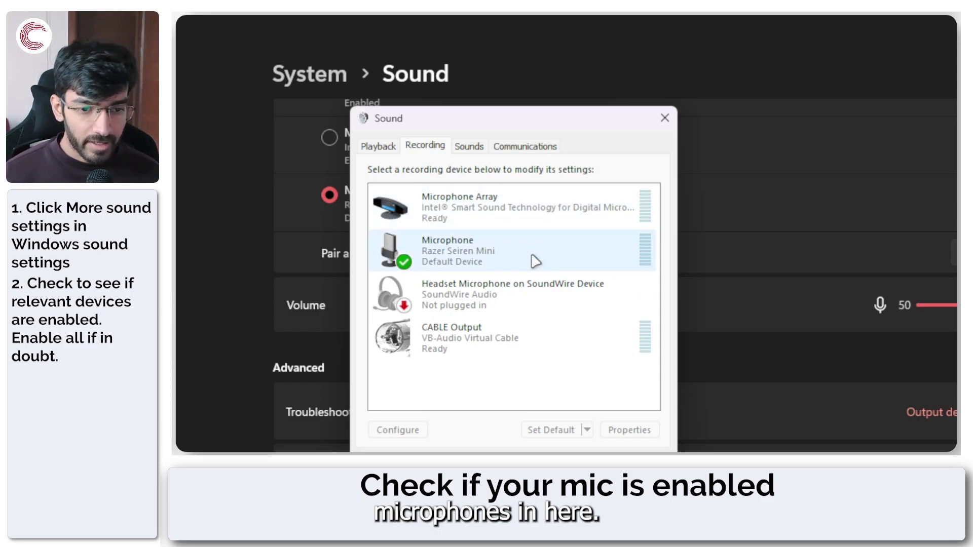
pyautogui.rightClick(507, 259)
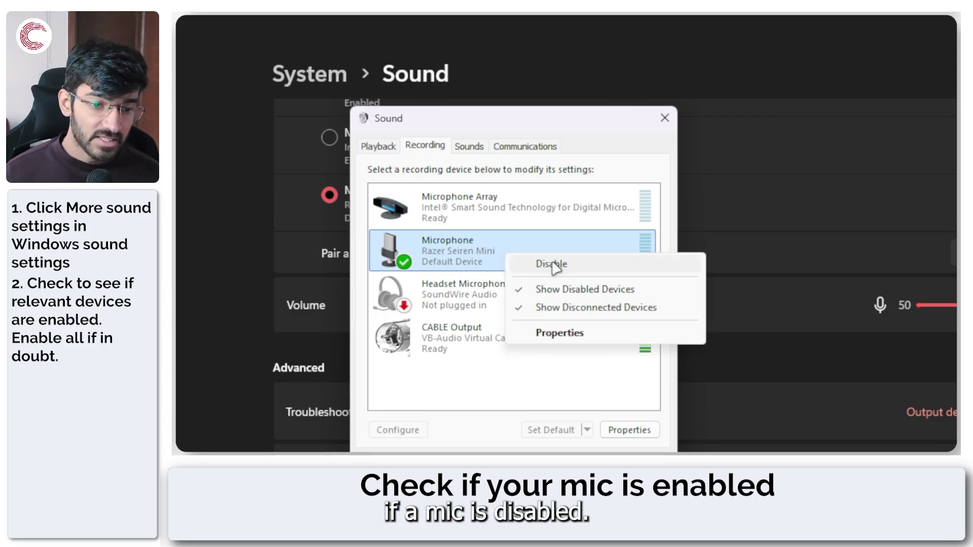
pyautogui.click(465, 300)
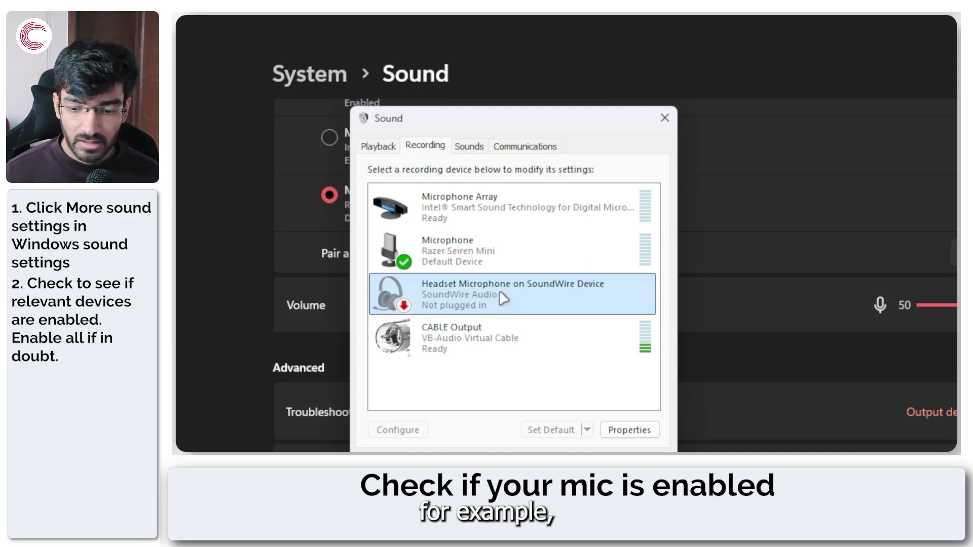
# - Disable and re-enable the Microphone Array, then close the Sound dialog
pyautogui.rightClick(510, 211)
pyautogui.click(549, 217)
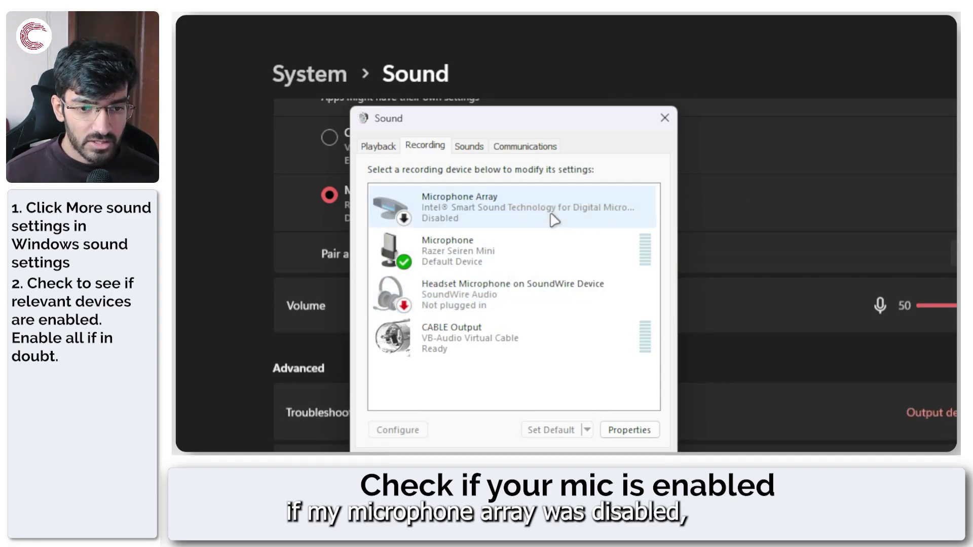
pyautogui.moveTo(512, 122); pyautogui.dragTo(613, 127)
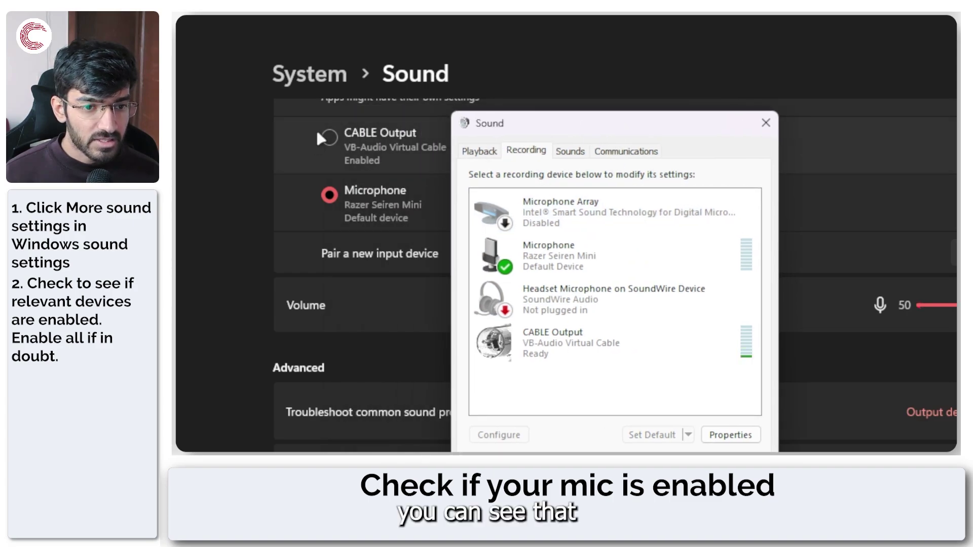
pyautogui.scroll(2, 343, 190)
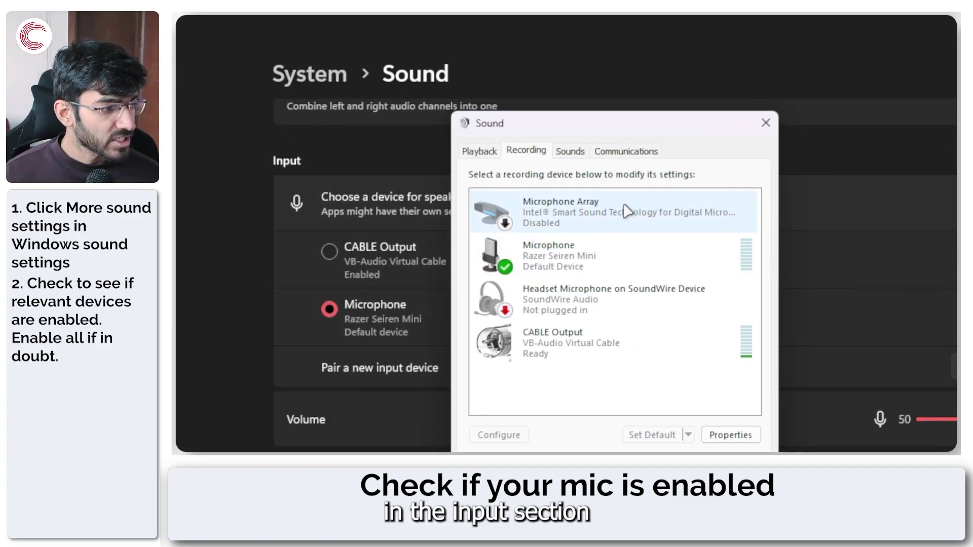
pyautogui.rightClick(568, 215)
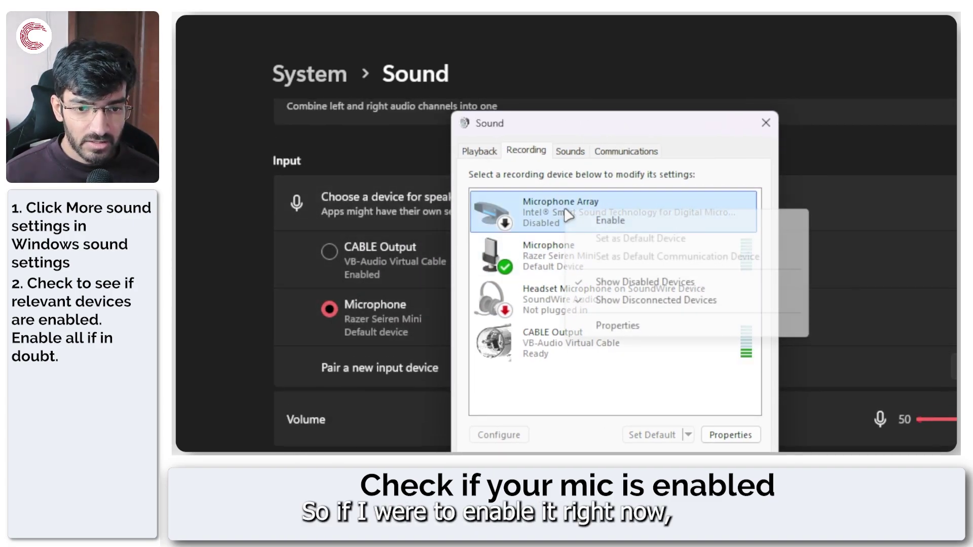
pyautogui.click(626, 222)
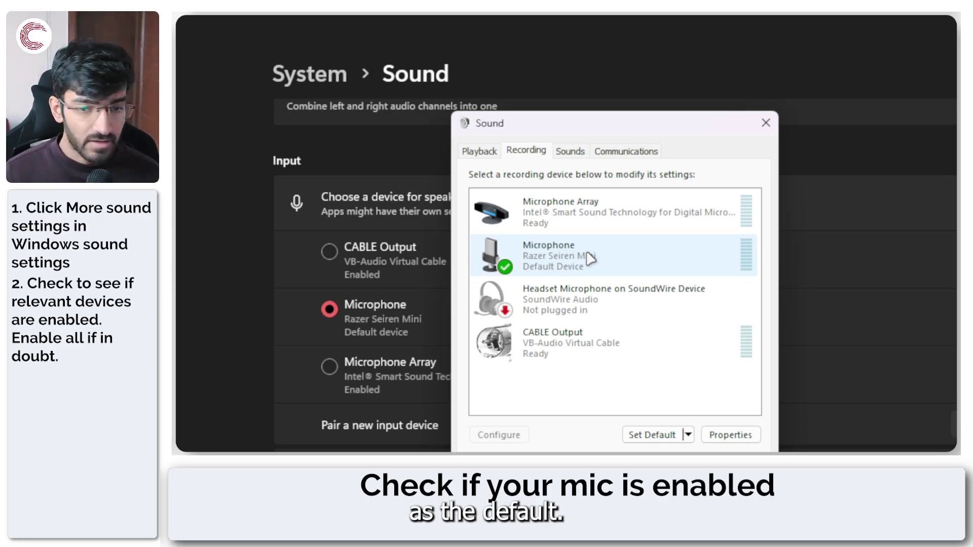
pyautogui.click(764, 123)
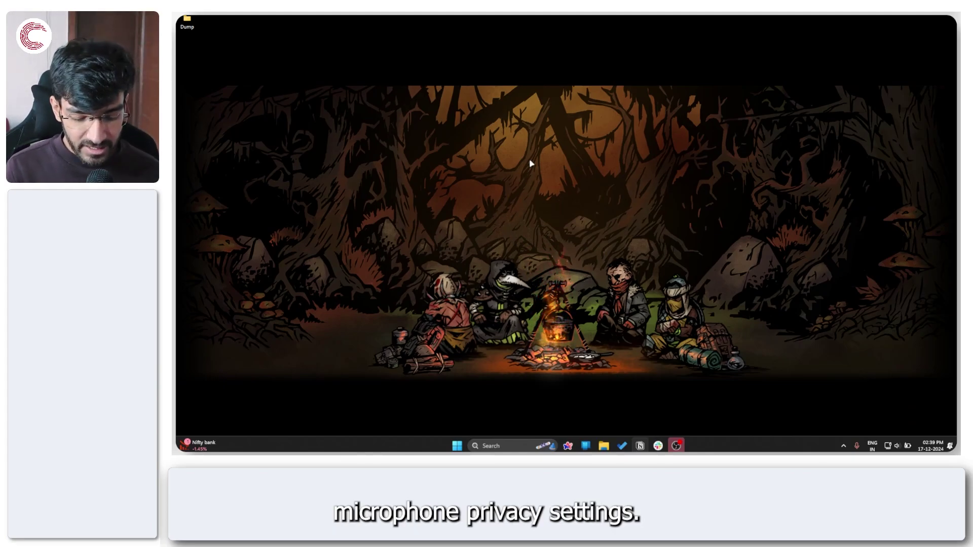
# - Search the Start menu for 'microphone' and open the microphone privacy settings
pyautogui.press('super')
pyautogui.write('mir')
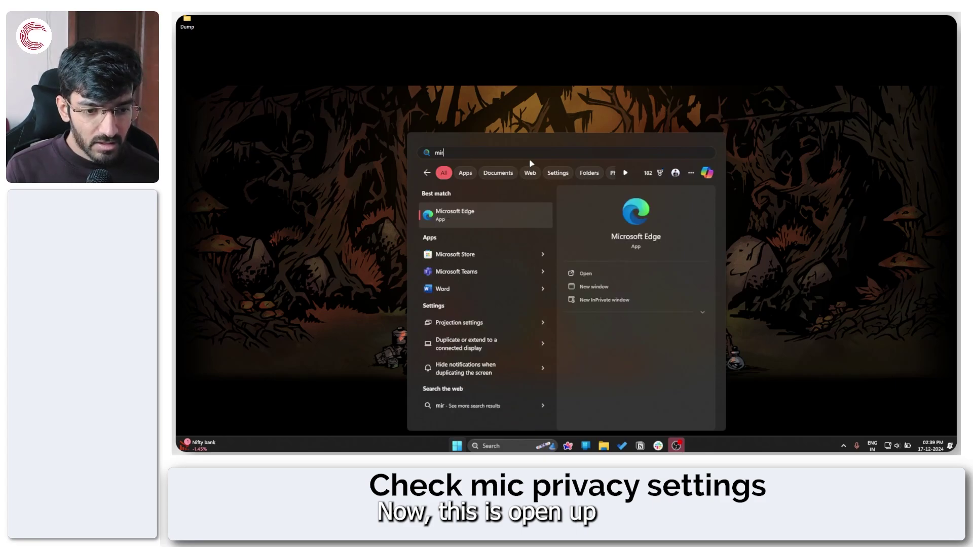
pyautogui.write('croso')
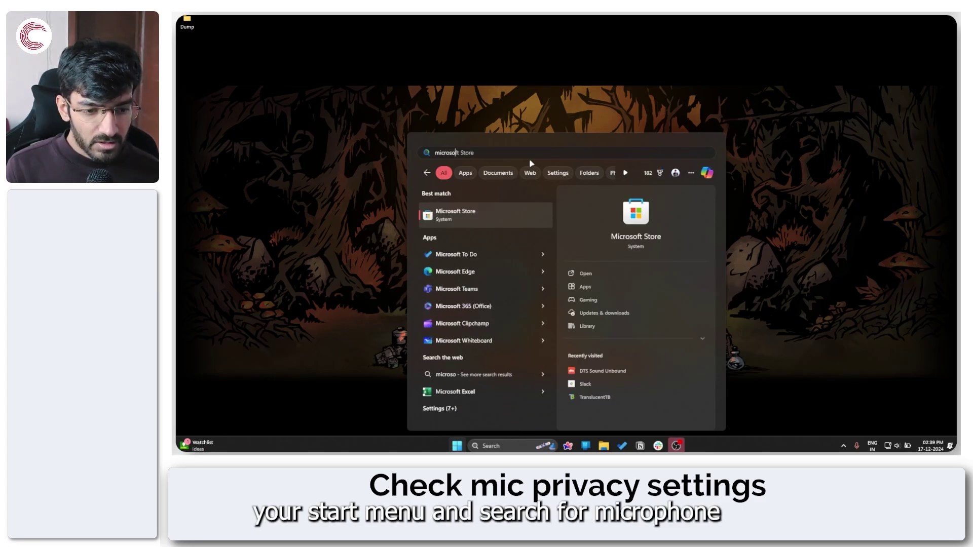
pyautogui.write('p')
pyautogui.press('BackSpace')
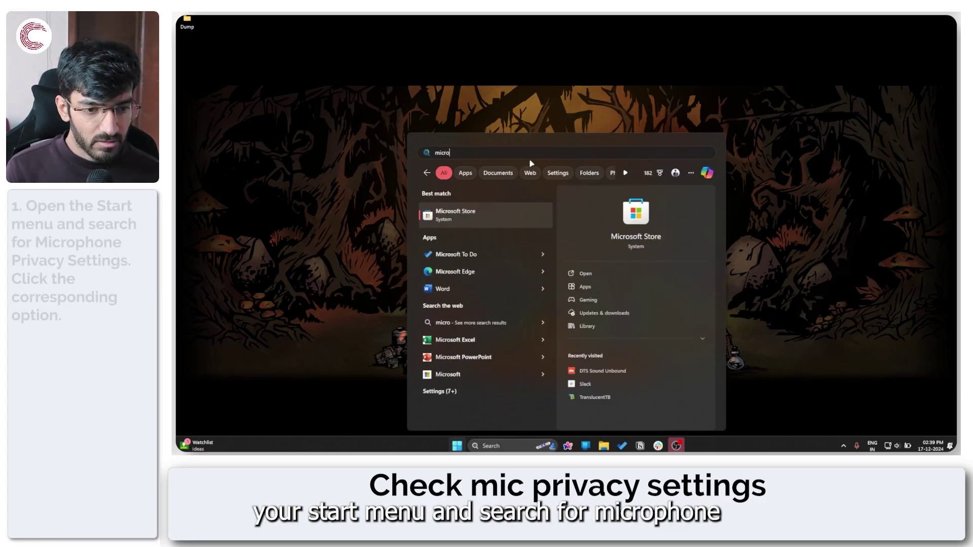
pyautogui.write('phone')
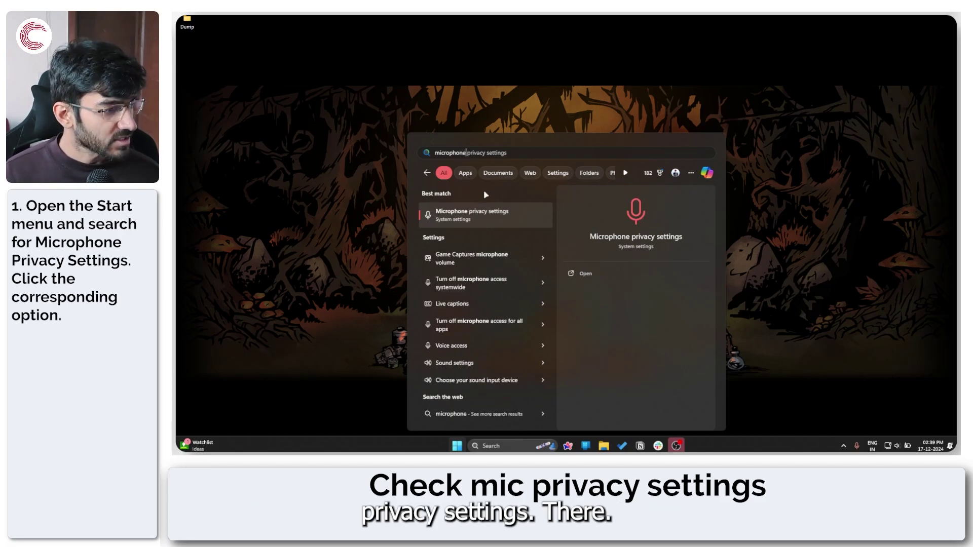
pyautogui.click(487, 218)
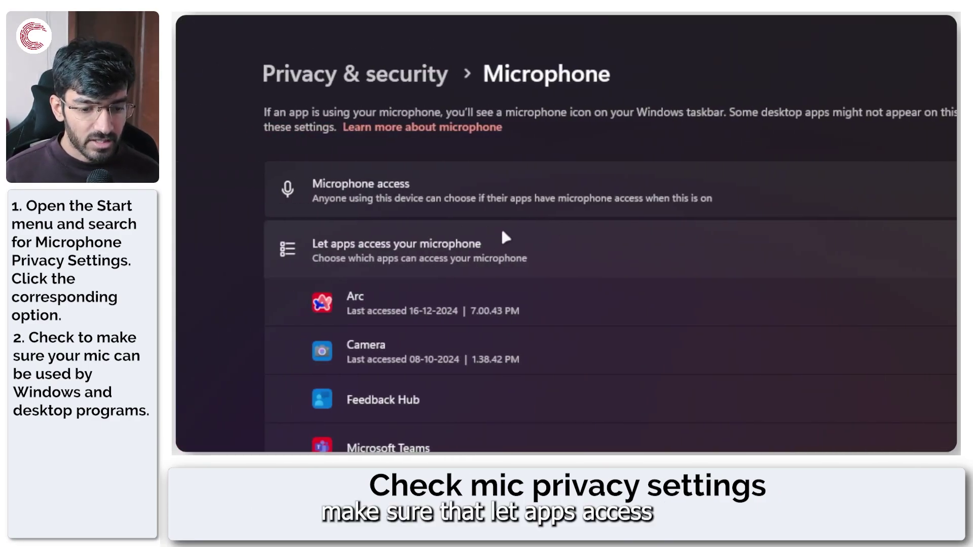
# - Scroll the Microphone privacy page to the desktop app access list showing Audacity and Discord
pyautogui.scroll(-3, 554, 252)
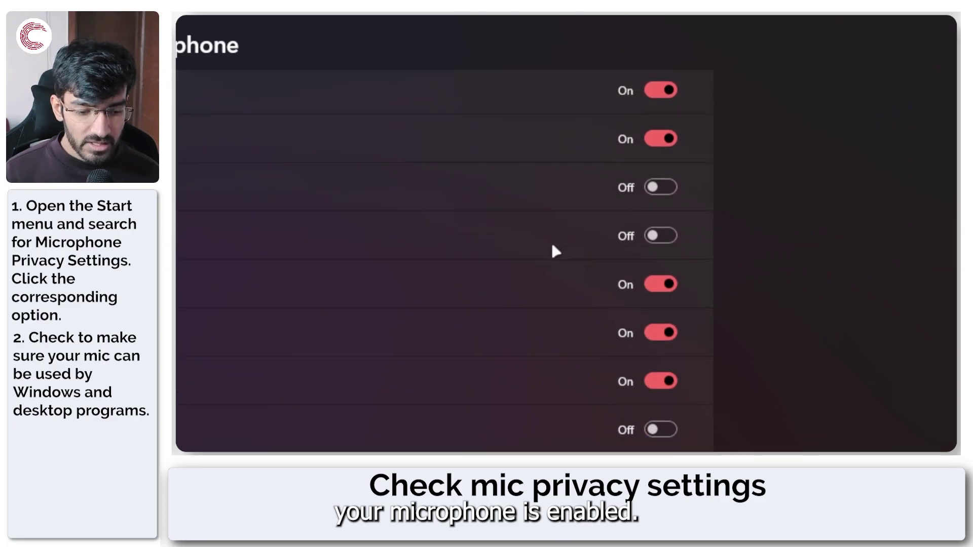
pyautogui.scroll(-5, 554, 251)
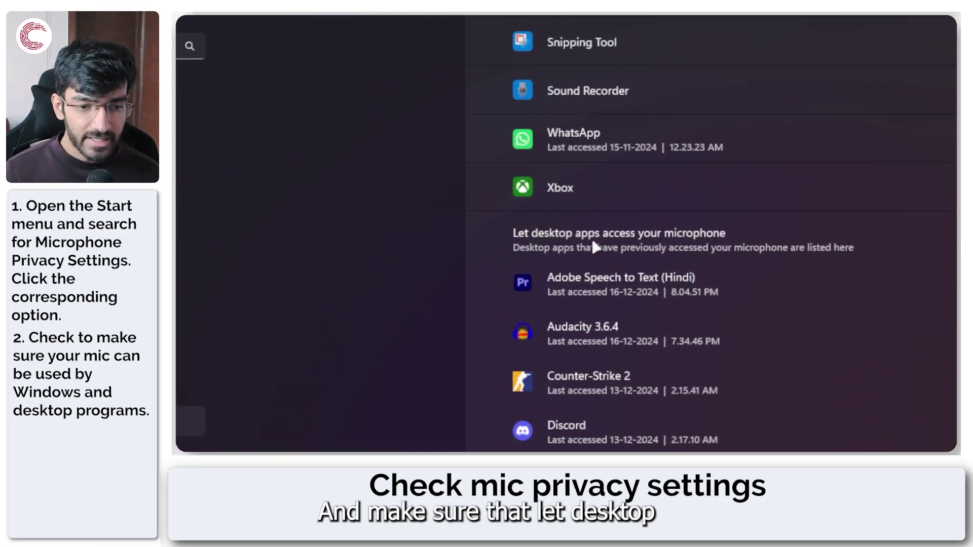